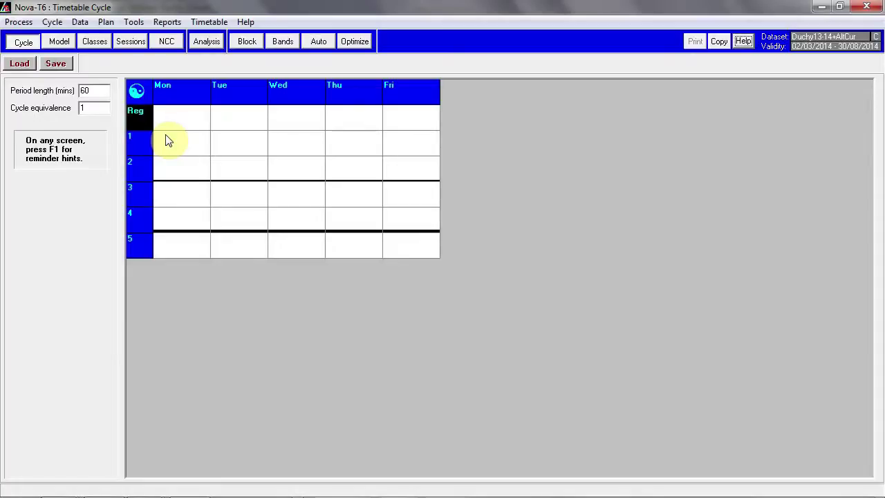
# Open Nova-T6's Alternative Curriculum groups and view Extra French's Mon:5 and Tue:5 sessions.
pyautogui.click(80, 21)
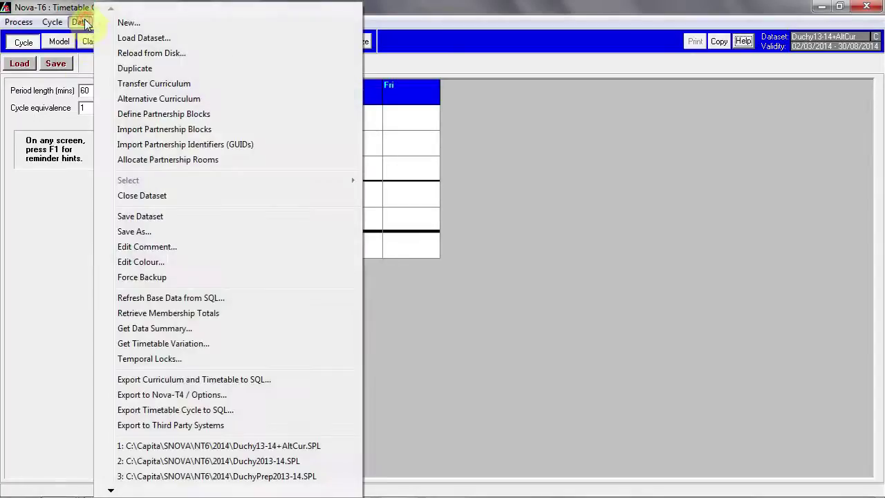
pyautogui.click(126, 98)
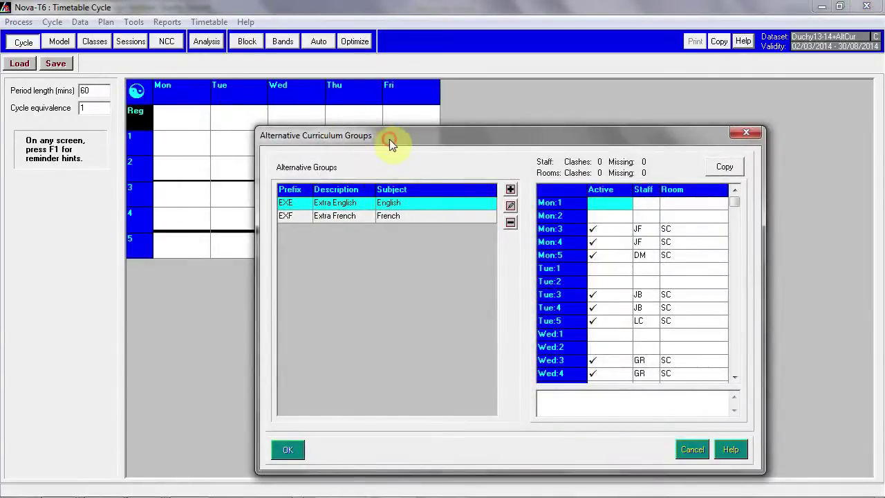
pyautogui.moveTo(389, 139); pyautogui.dragTo(290, 86)
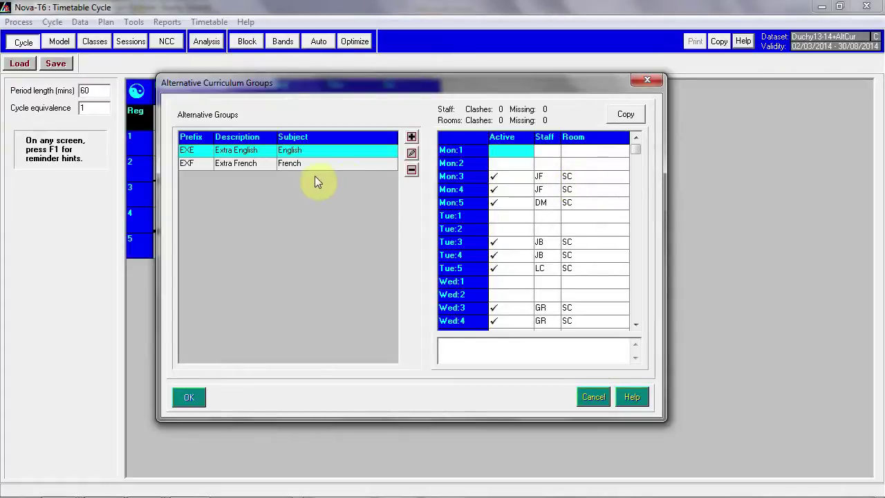
pyautogui.click(250, 166)
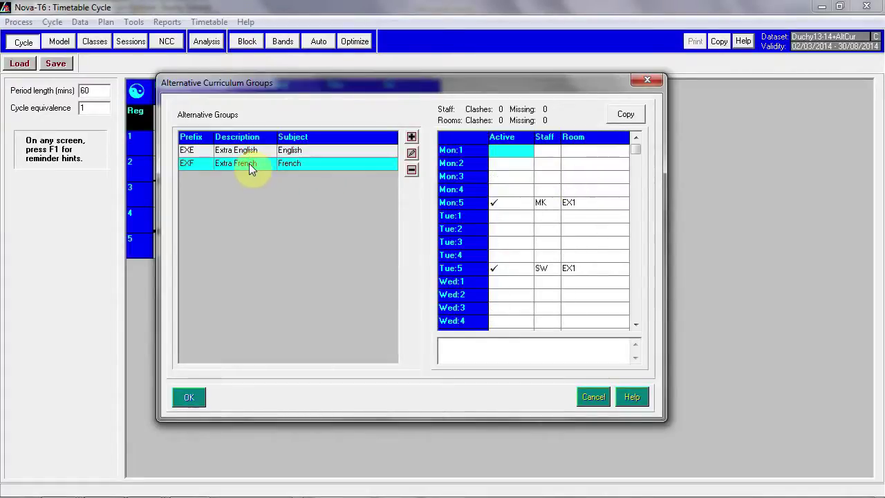
# Create group EXM 'Extra Maths' for Mathematics with Always Active turned off.
pyautogui.click(411, 138)
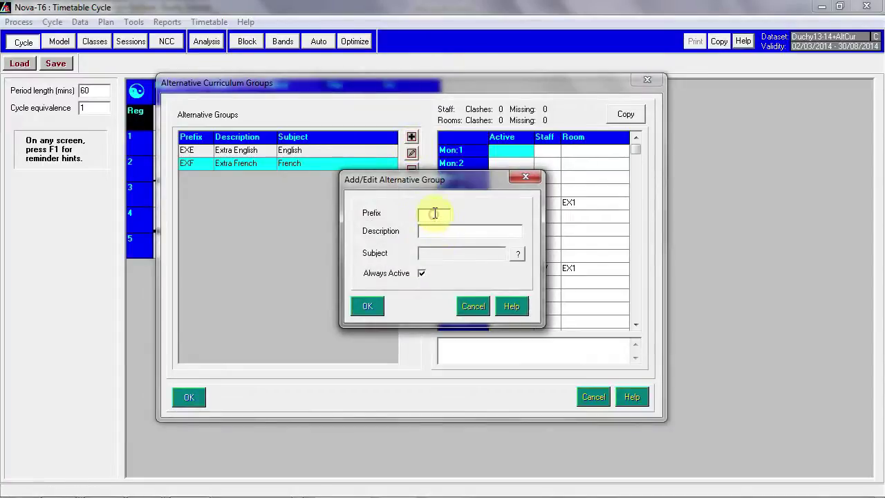
pyautogui.write('EXM')
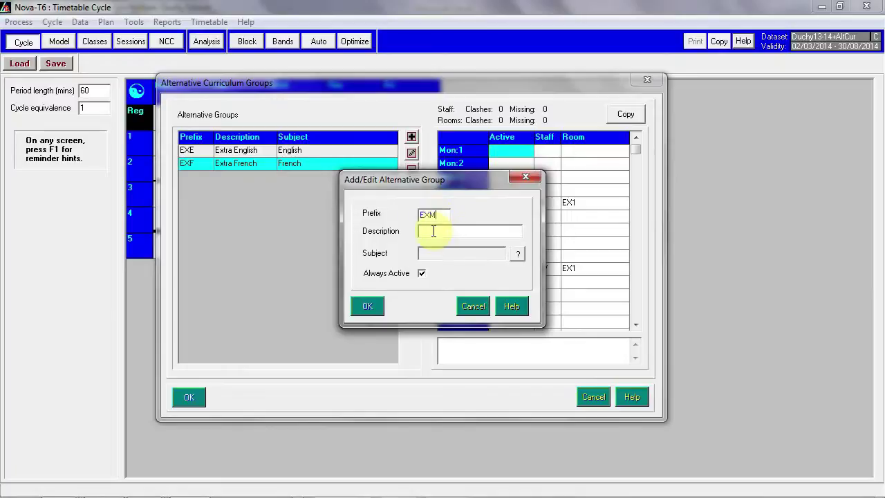
pyautogui.click(434, 231)
pyautogui.write('Extra Maths')
pyautogui.click(423, 275)
# Save Extra Maths and make it active in Tue:3 with teacher CY.
pyautogui.click(367, 306)
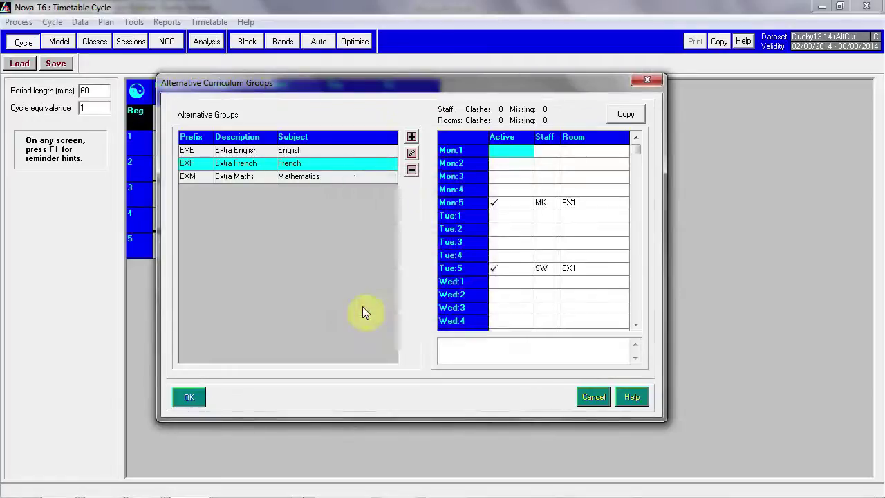
pyautogui.click(344, 181)
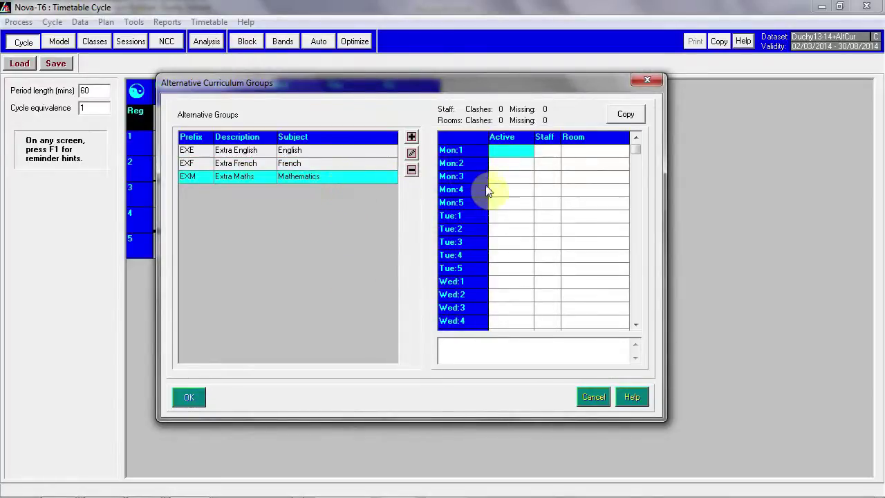
pyautogui.click(528, 244)
pyautogui.click(528, 244)
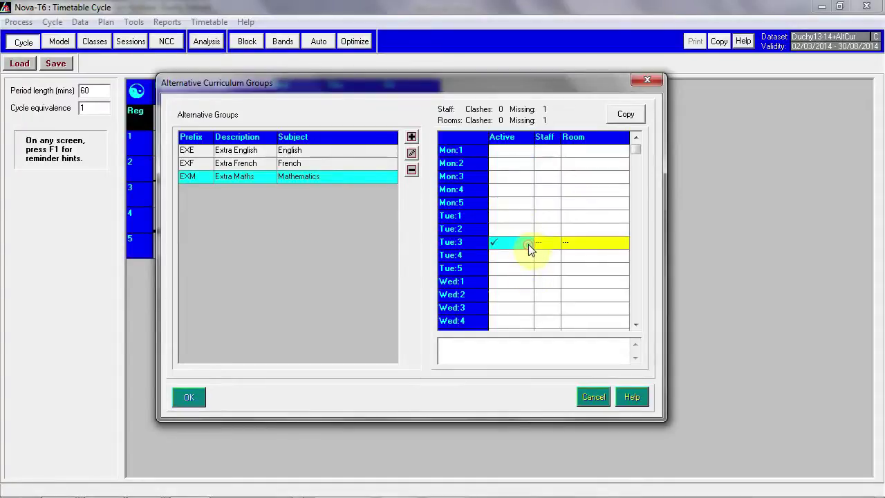
pyautogui.click(546, 243)
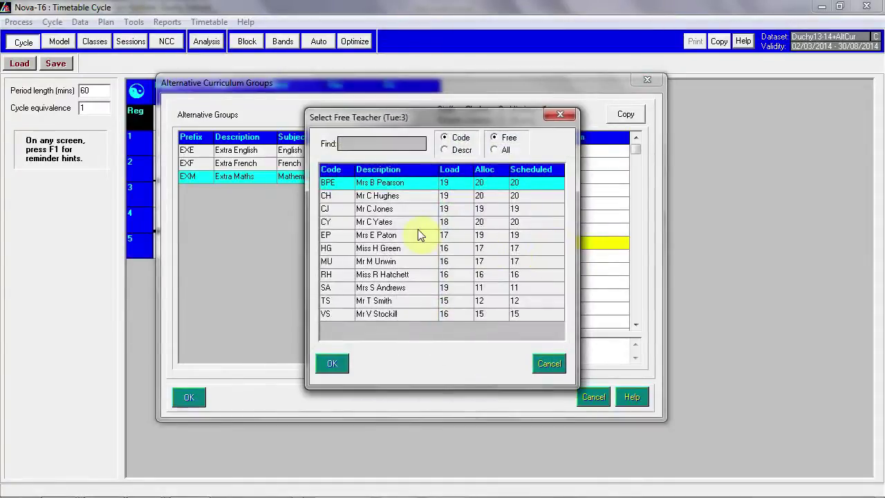
pyautogui.doubleClick(417, 226)
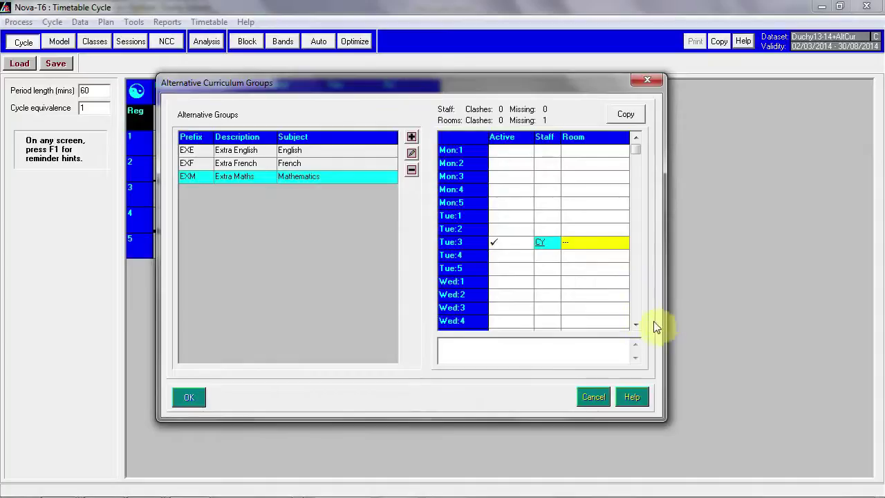
# Make Extra Maths active in Thu:4 with teacher CY, and put Tue:3 in room M7.
pyautogui.scroll(-2, 637, 322)
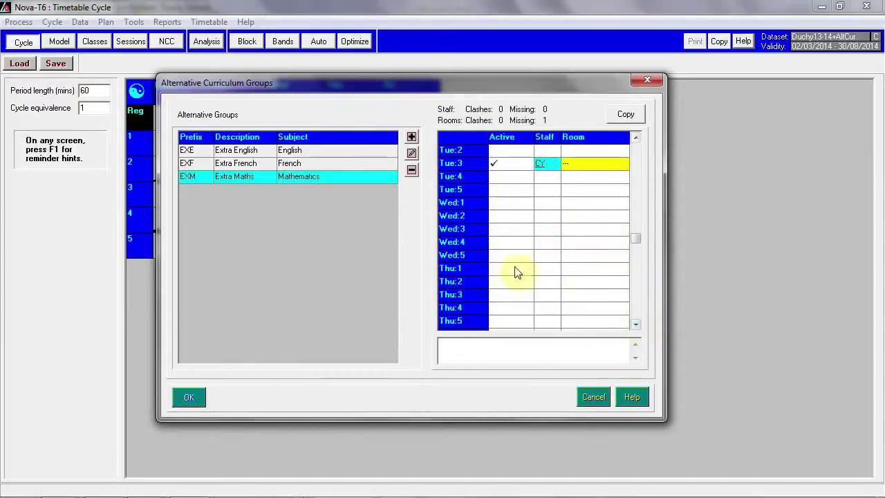
pyautogui.doubleClick(524, 310)
pyautogui.doubleClick(539, 308)
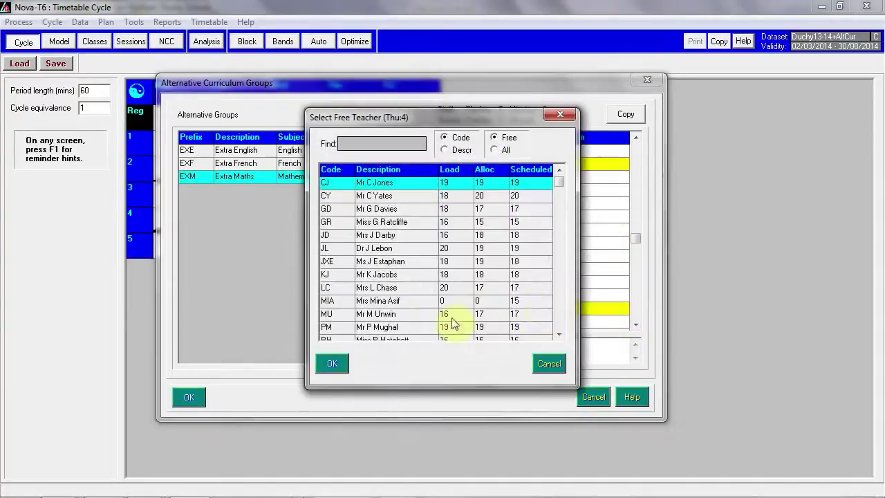
pyautogui.doubleClick(391, 195)
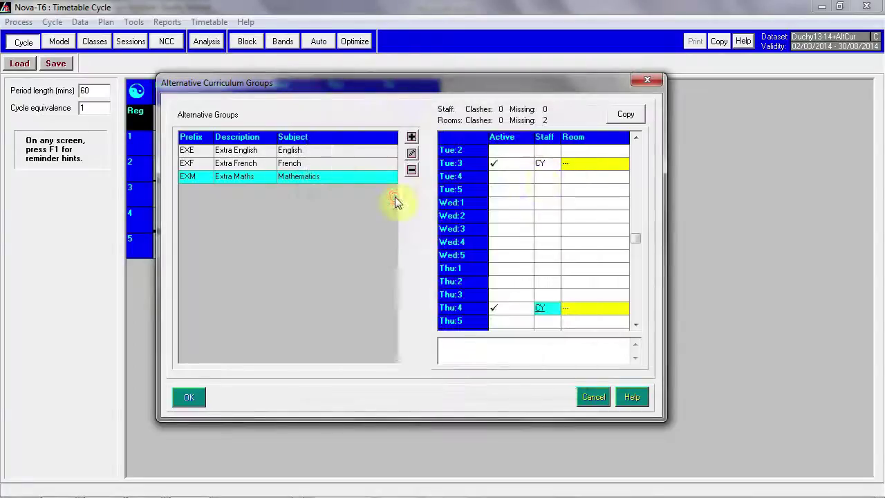
pyautogui.click(605, 169)
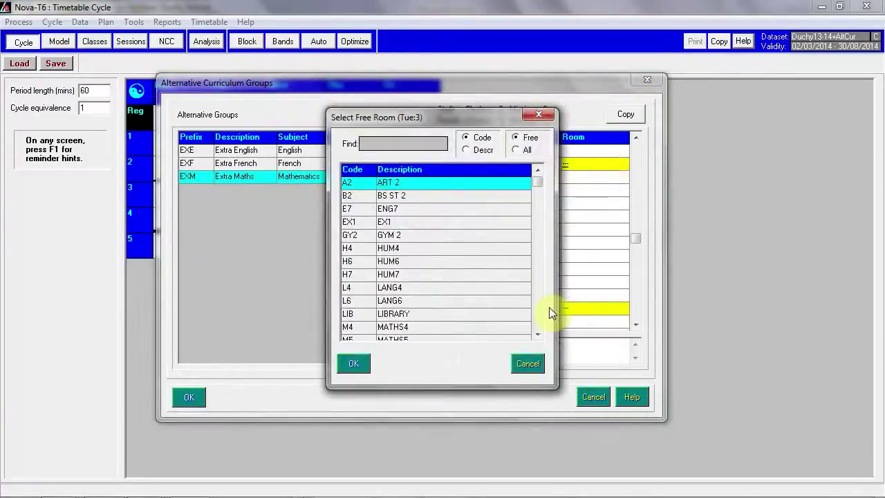
pyautogui.click(540, 321)
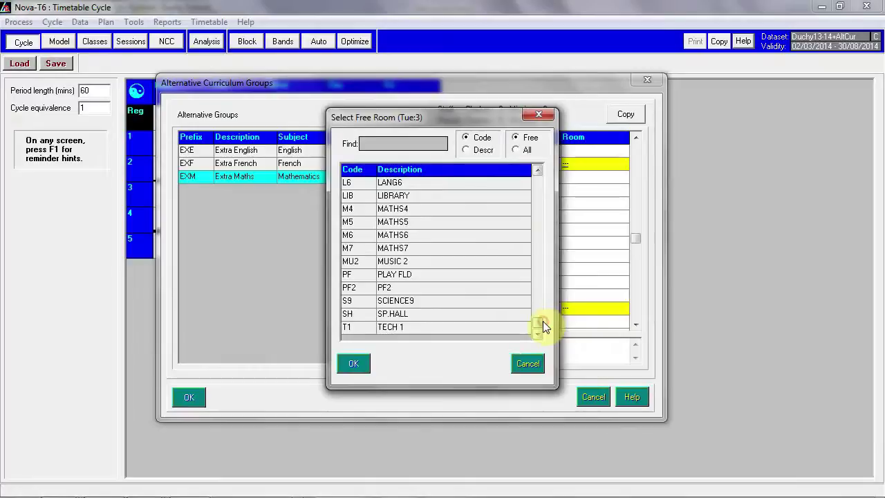
pyautogui.doubleClick(408, 248)
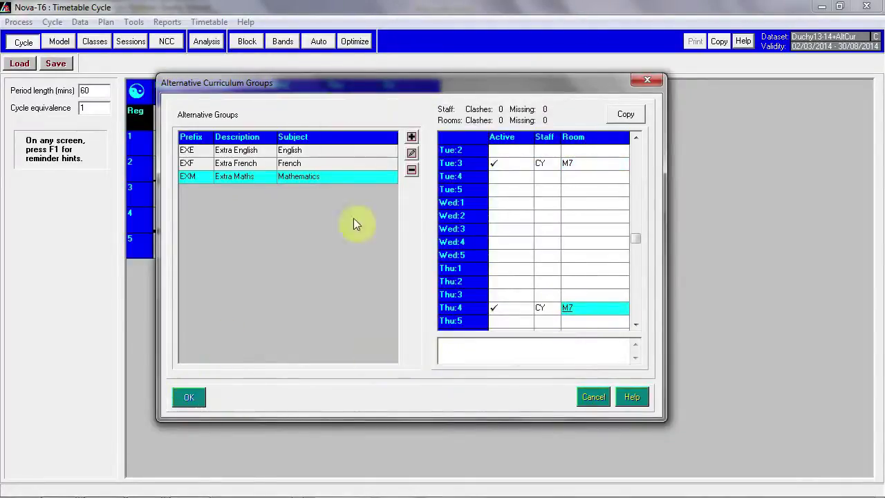
# Add always-active group MUS 'Music' with subject Music, save it and view its periods.
pyautogui.click(412, 137)
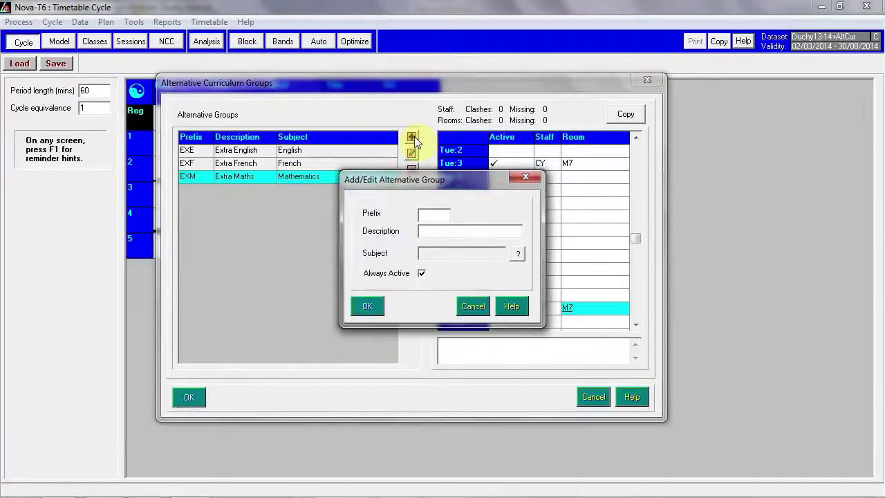
pyautogui.click(425, 214)
pyautogui.write('MUS')
pyautogui.click(429, 231)
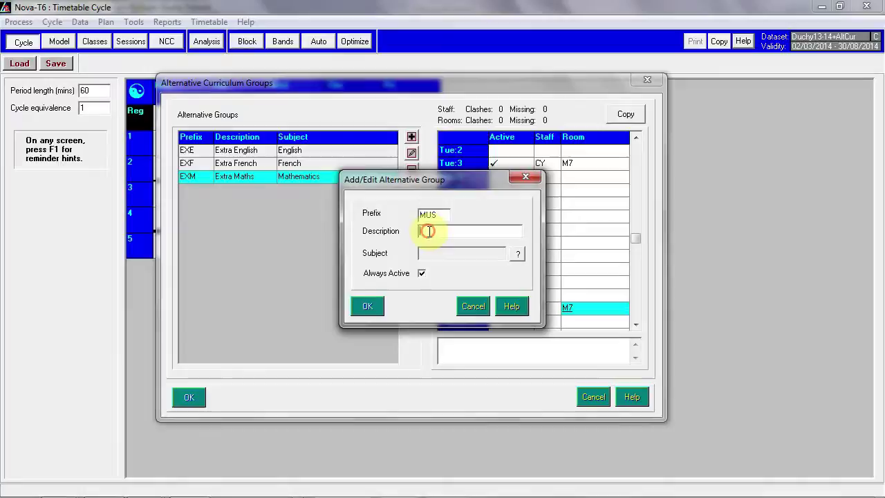
pyautogui.write('Music')
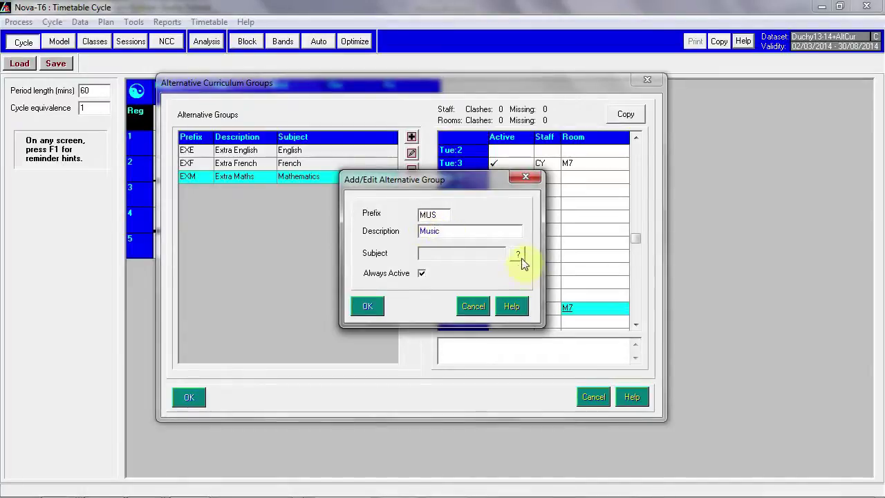
pyautogui.click(518, 253)
pyautogui.click(367, 308)
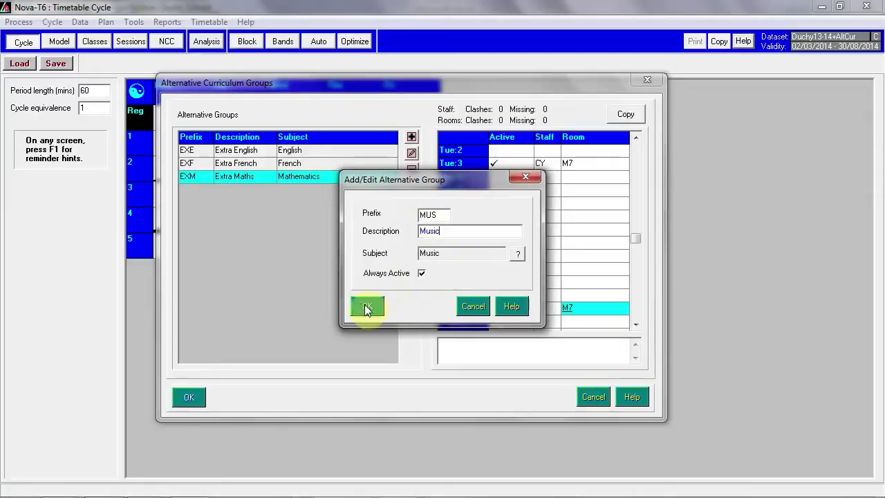
pyautogui.click(306, 191)
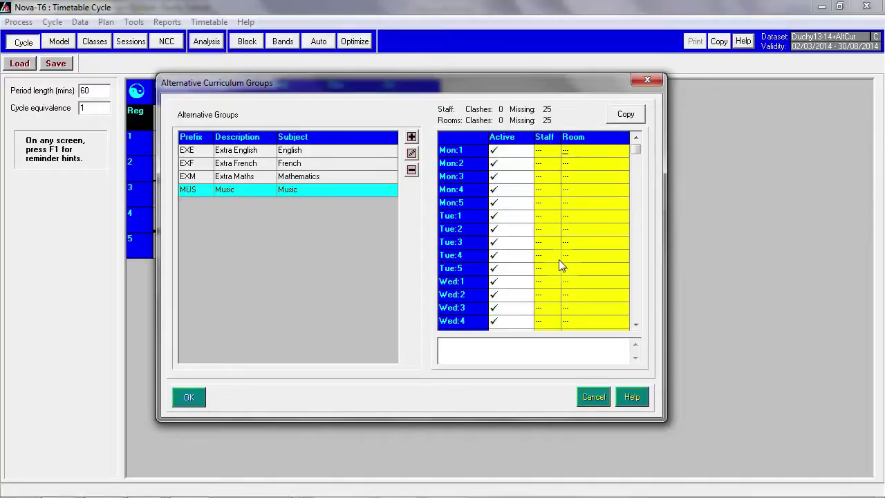
pyautogui.click(218, 330)
# Close the Alternative Curriculum Groups dialog and bring up the Classes view.
pyautogui.press('Return')
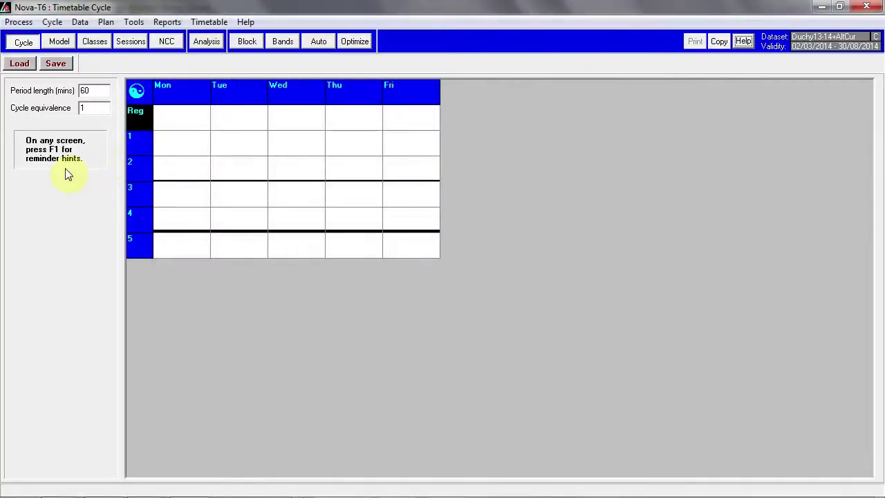
pyautogui.click(95, 43)
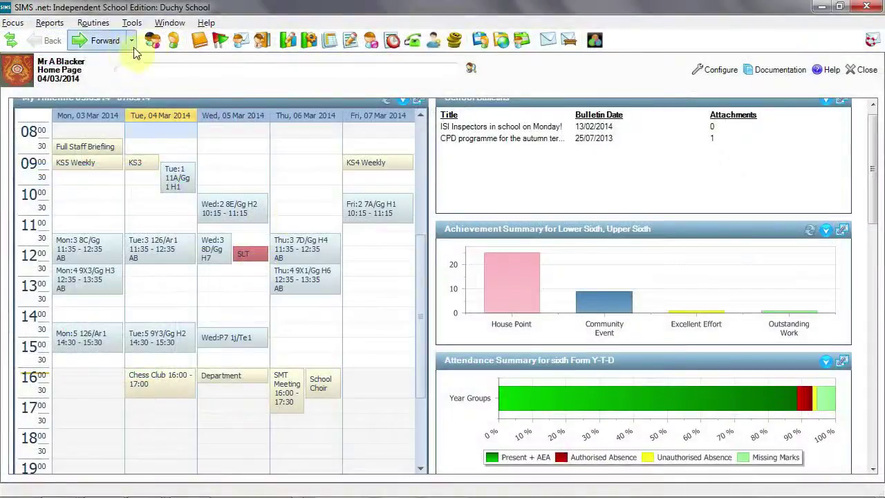
# Show the teacher's staff timetable from Employee Details with class codes displayed.
pyautogui.click(170, 43)
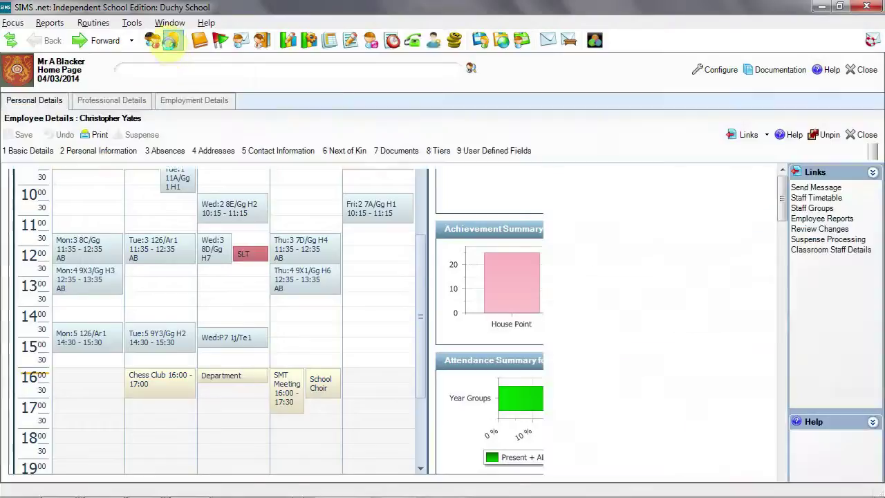
pyautogui.click(817, 198)
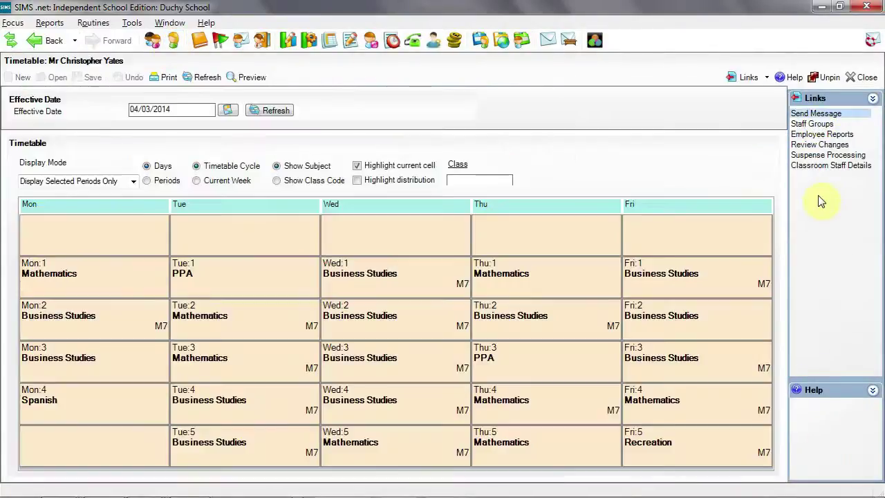
pyautogui.click(276, 180)
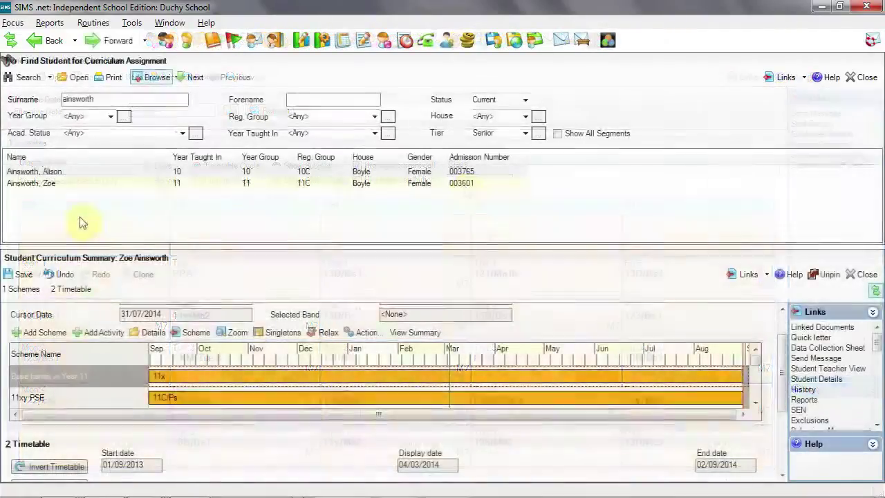
# Give the Year 10 student the Music activity at Tue:5, then apply and close.
pyautogui.click(48, 173)
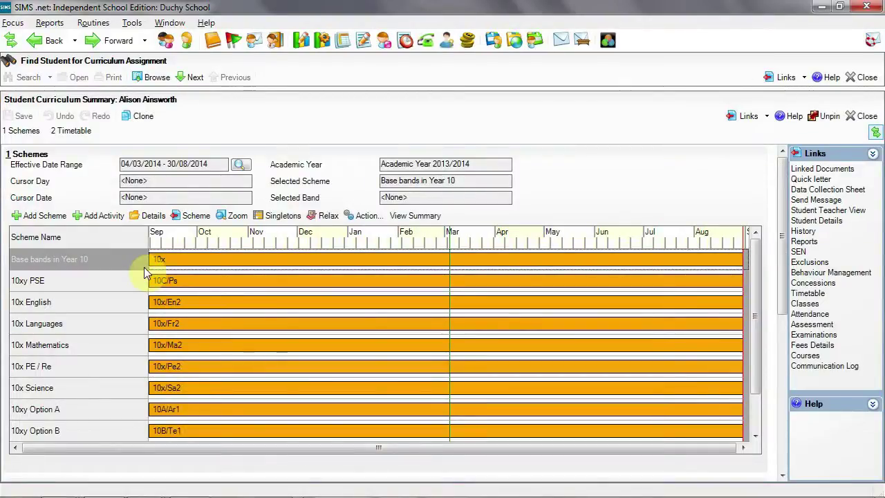
pyautogui.click(106, 217)
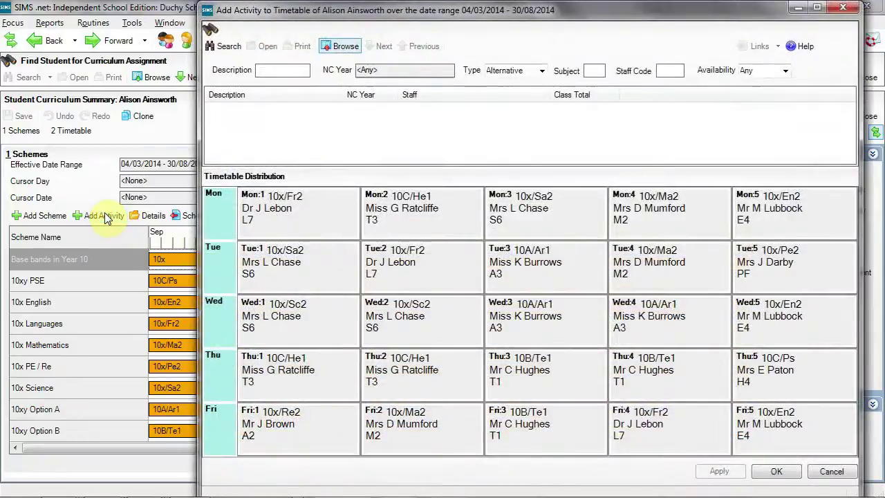
pyautogui.click(220, 48)
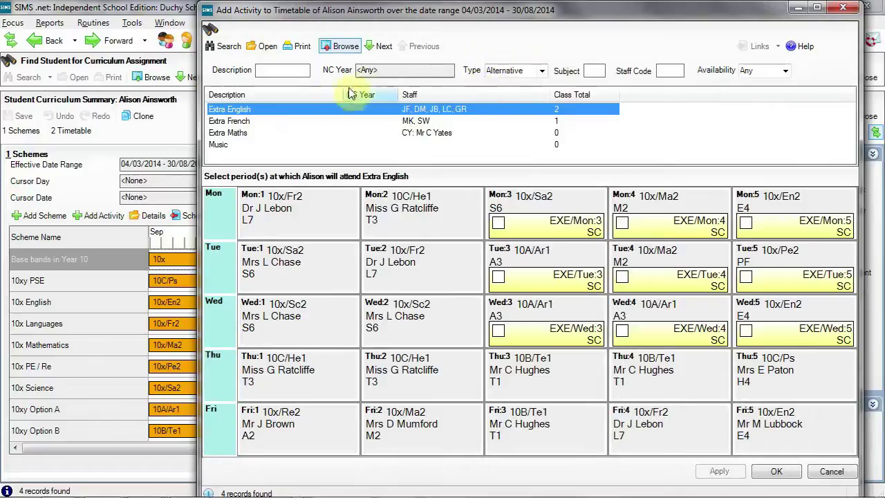
pyautogui.click(225, 144)
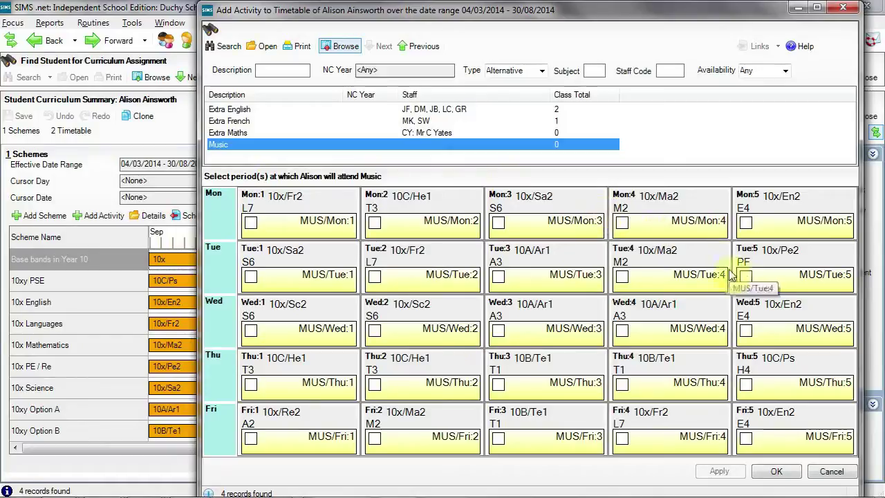
pyautogui.click(744, 278)
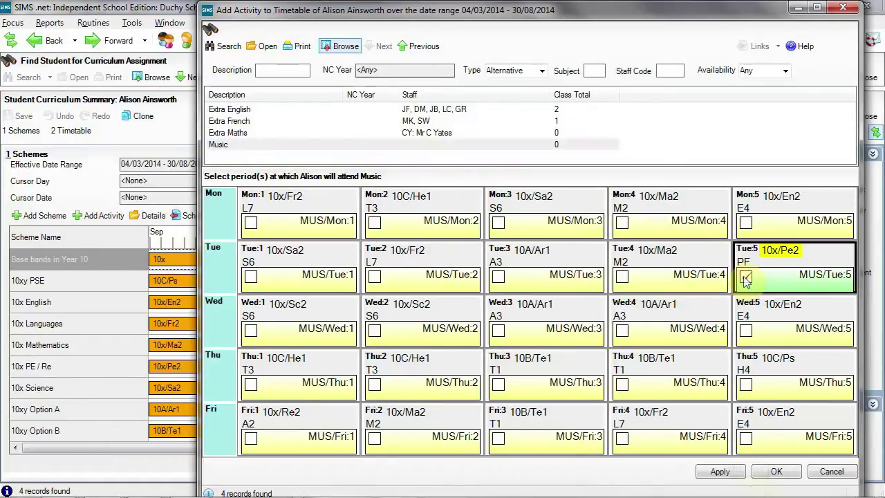
pyautogui.click(721, 472)
pyautogui.click(761, 472)
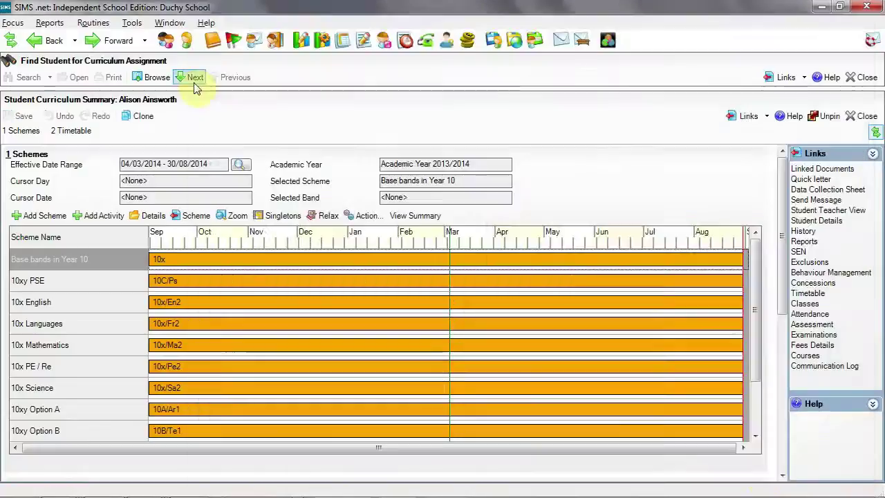
# On the next student, add the Extra Maths activity at Thu:4 (EXM), then apply and close.
pyautogui.click(195, 81)
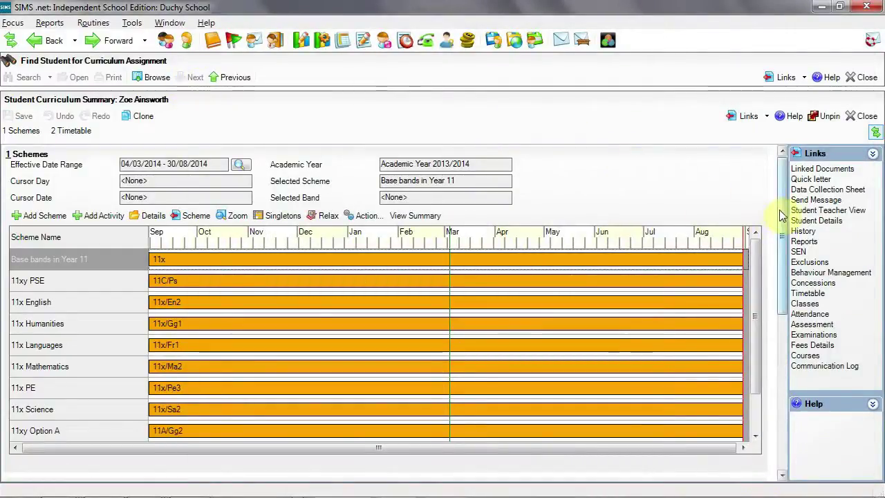
pyautogui.scroll(-1, 782, 216)
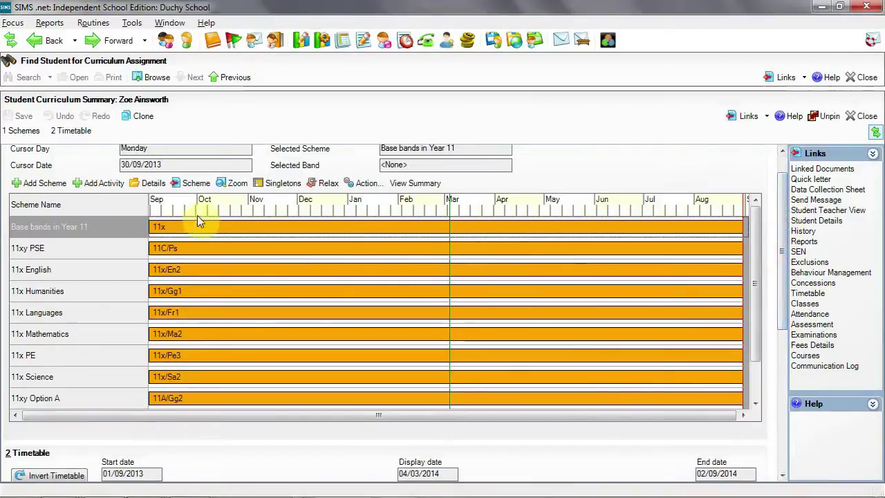
pyautogui.click(95, 182)
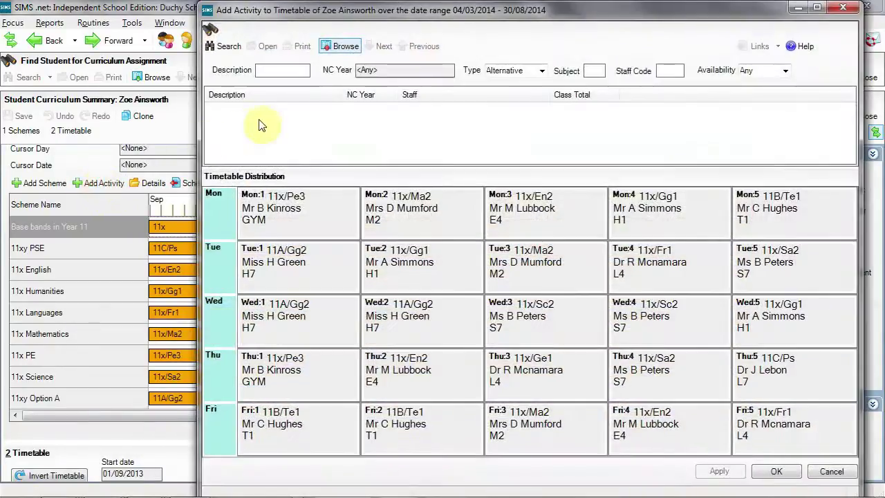
pyautogui.click(224, 46)
pyautogui.click(235, 133)
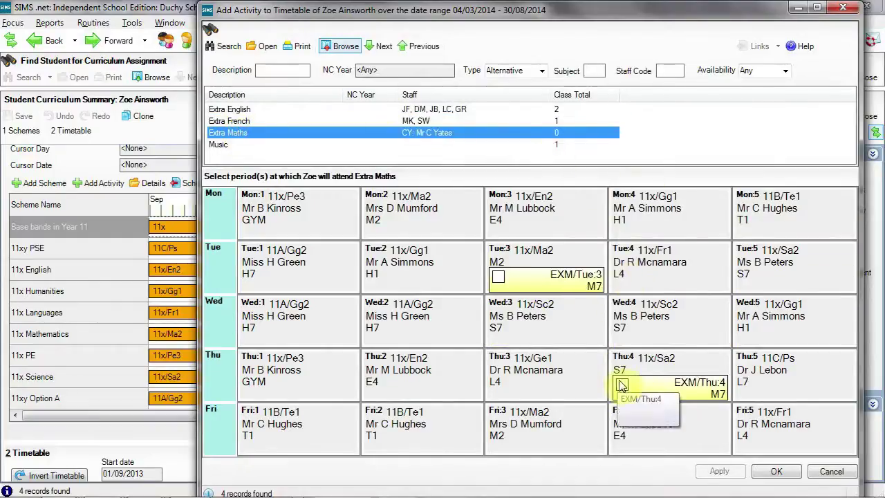
pyautogui.click(622, 387)
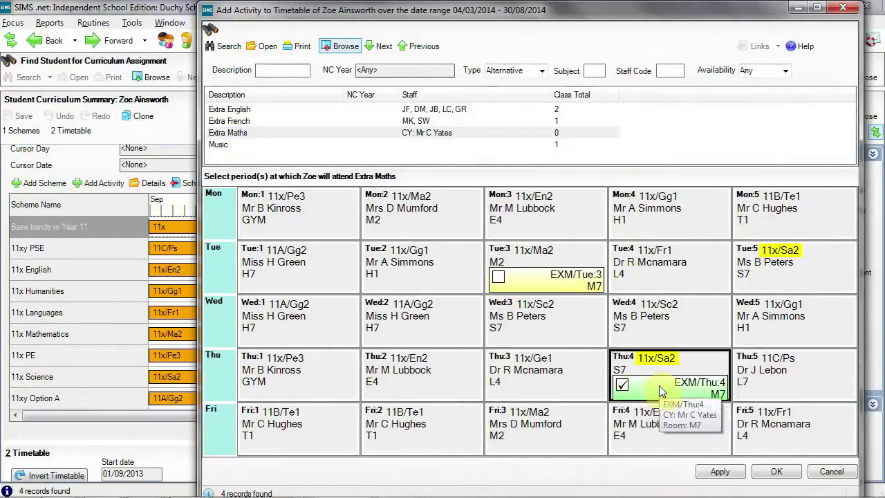
pyautogui.click(739, 472)
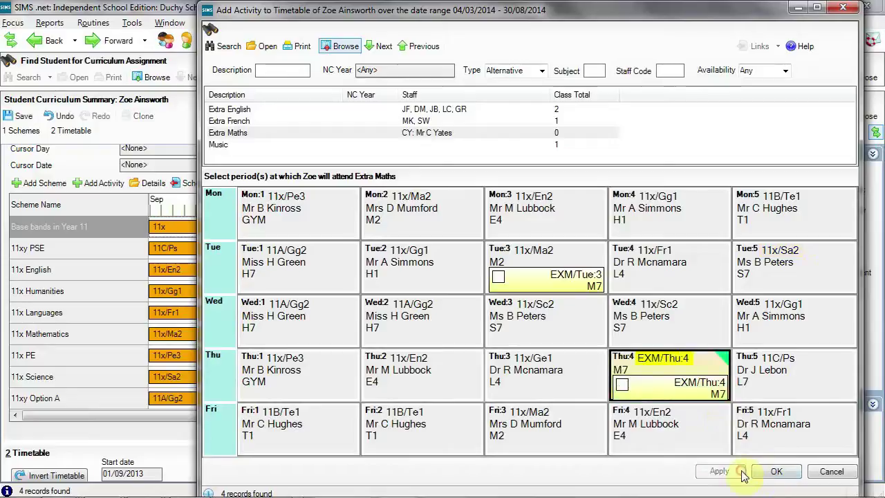
pyautogui.click(760, 473)
# Scroll to the timetable and check the Thu:4 EXM cell in room M7.
pyautogui.moveTo(783, 301); pyautogui.dragTo(798, 419)
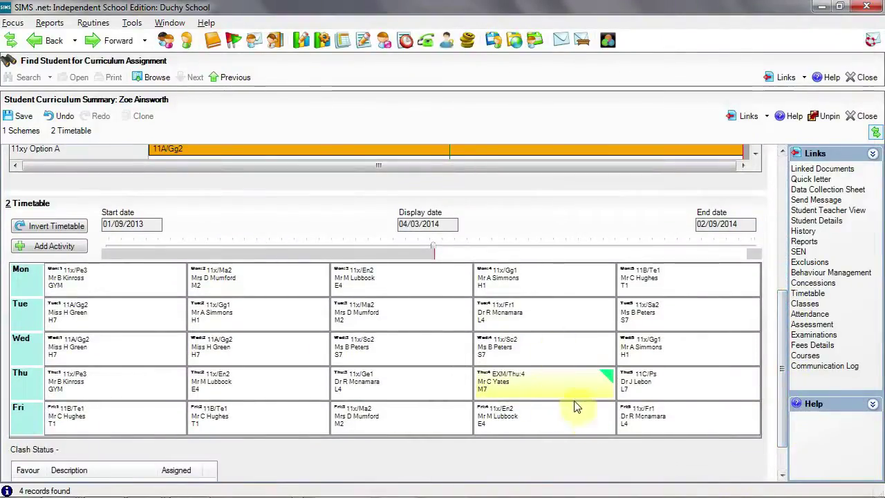
pyautogui.moveTo(551, 388)
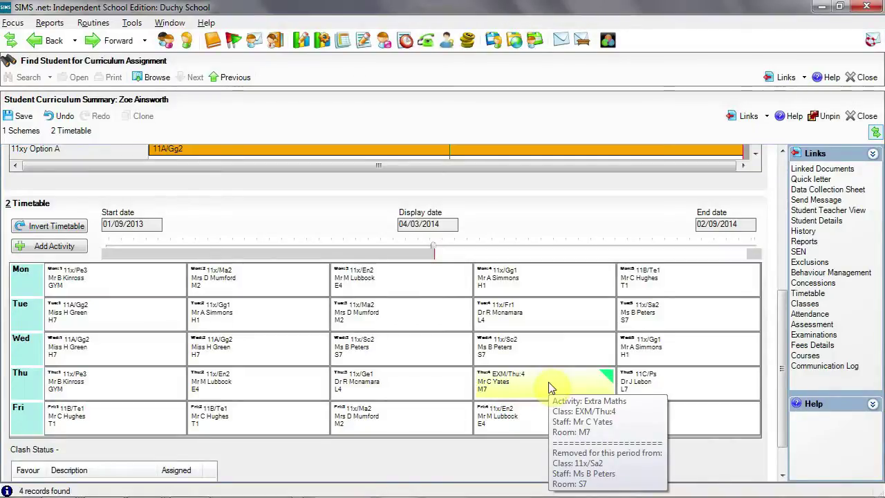
# Close Find Student and set the register date to 06/03/2014.
pyautogui.click(863, 79)
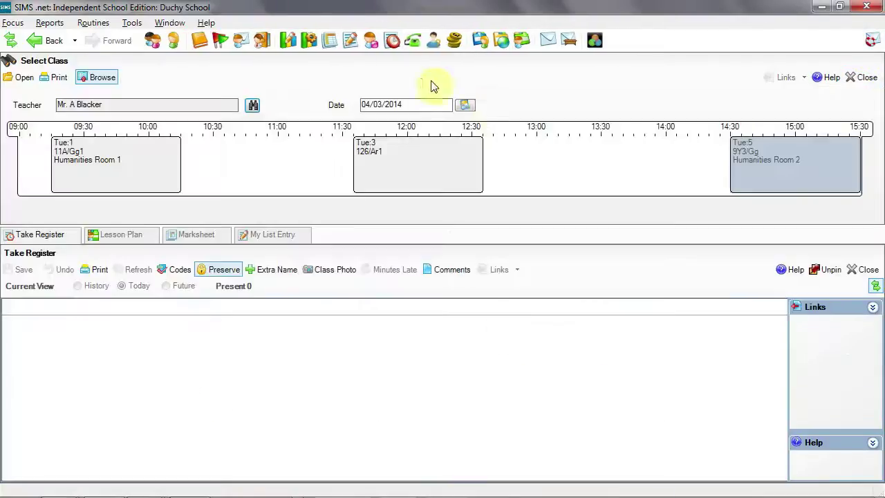
pyautogui.click(464, 106)
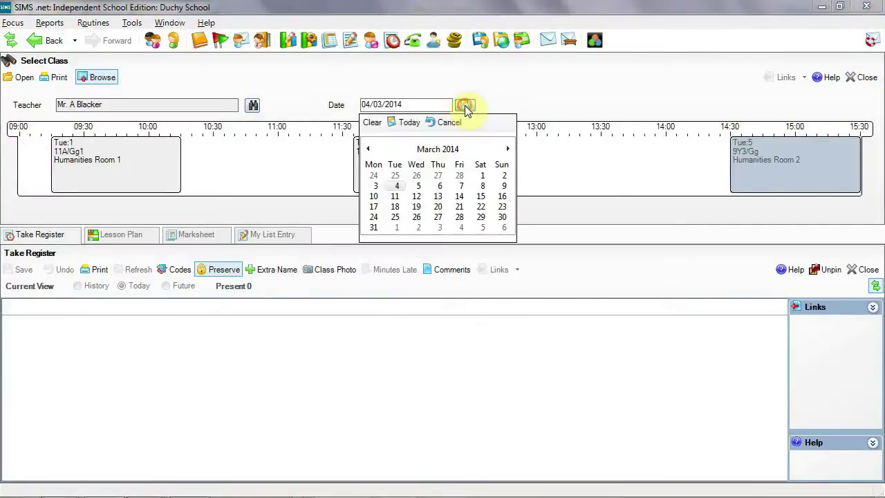
pyautogui.click(440, 186)
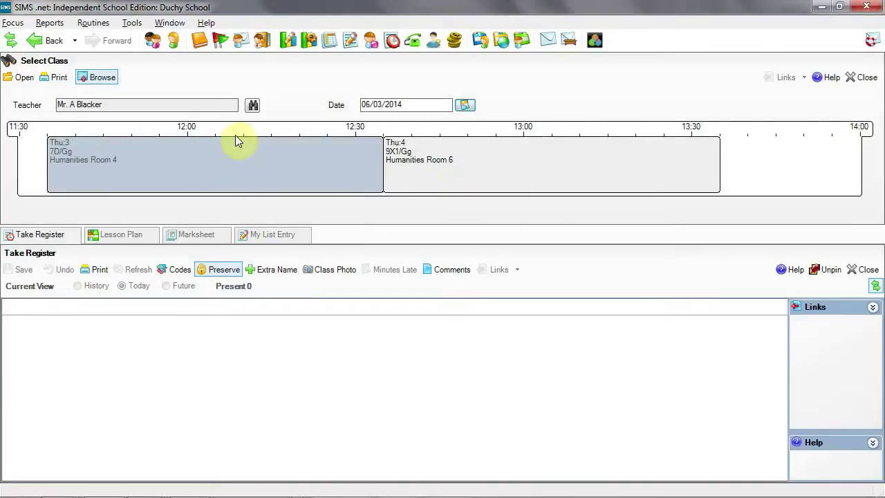
# Browse lessons by teacher for period Thu:4 and open the Extra Maths register.
pyautogui.click(253, 108)
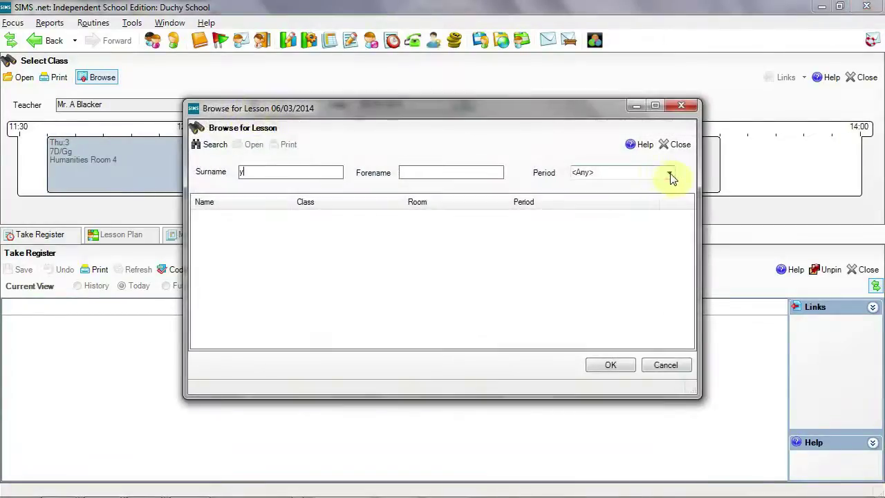
pyautogui.click(668, 173)
pyautogui.click(593, 248)
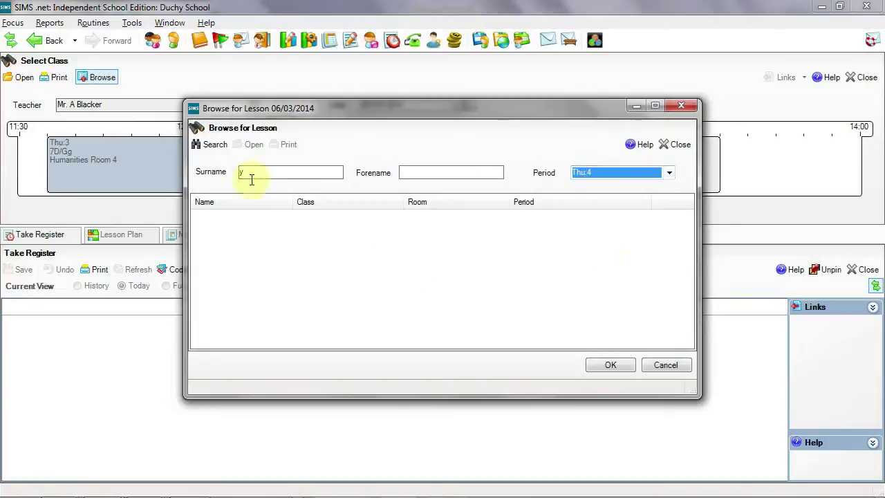
pyautogui.click(220, 146)
pyautogui.doubleClick(231, 219)
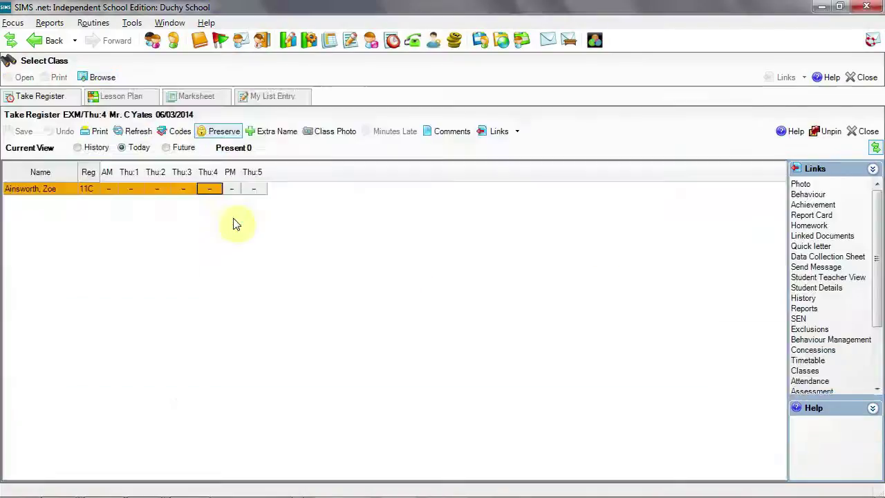